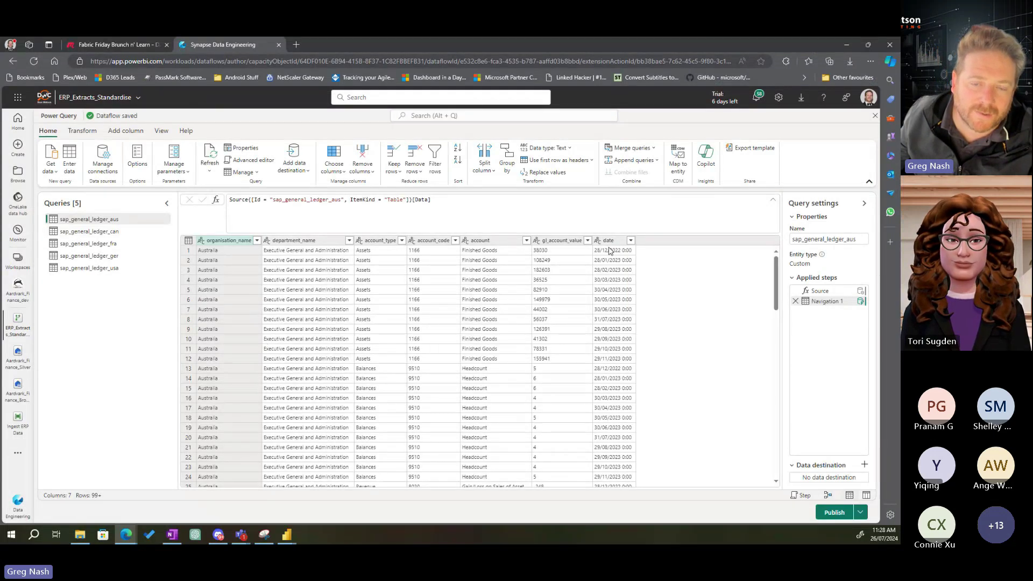
- Compare the columns of the Canadian general ledger query with those of the Australian one
click(96, 232)
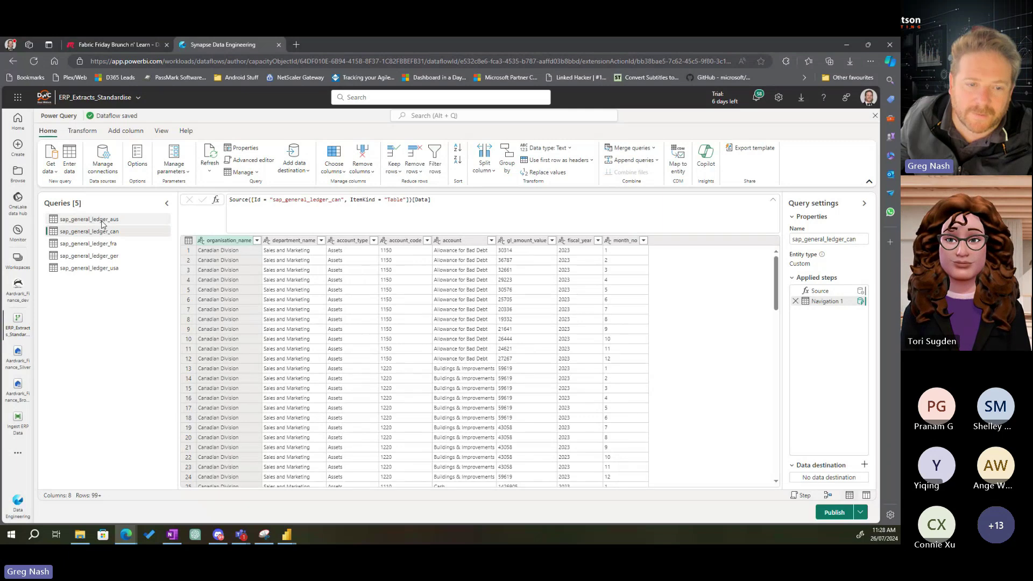
click(103, 220)
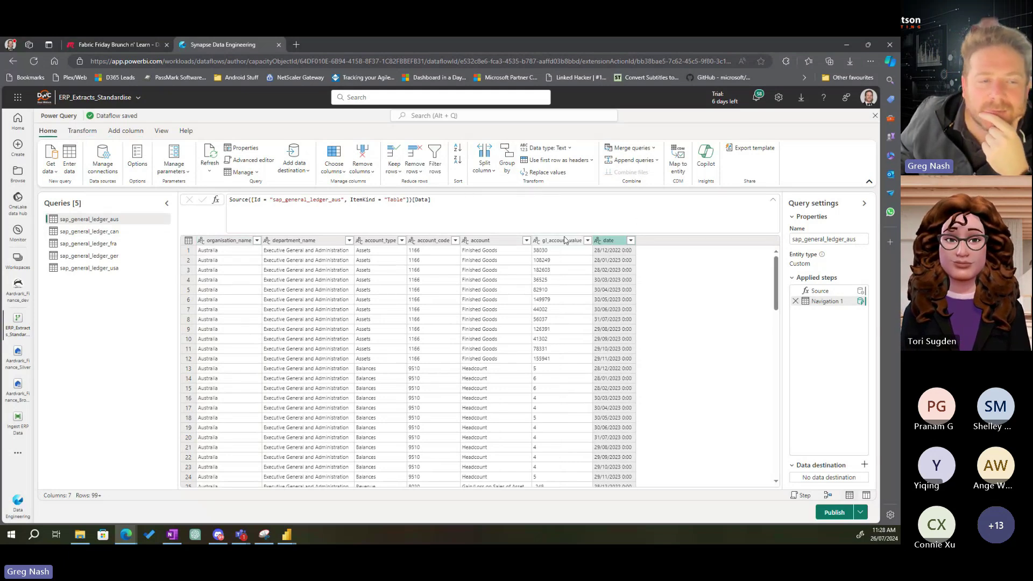
click(126, 131)
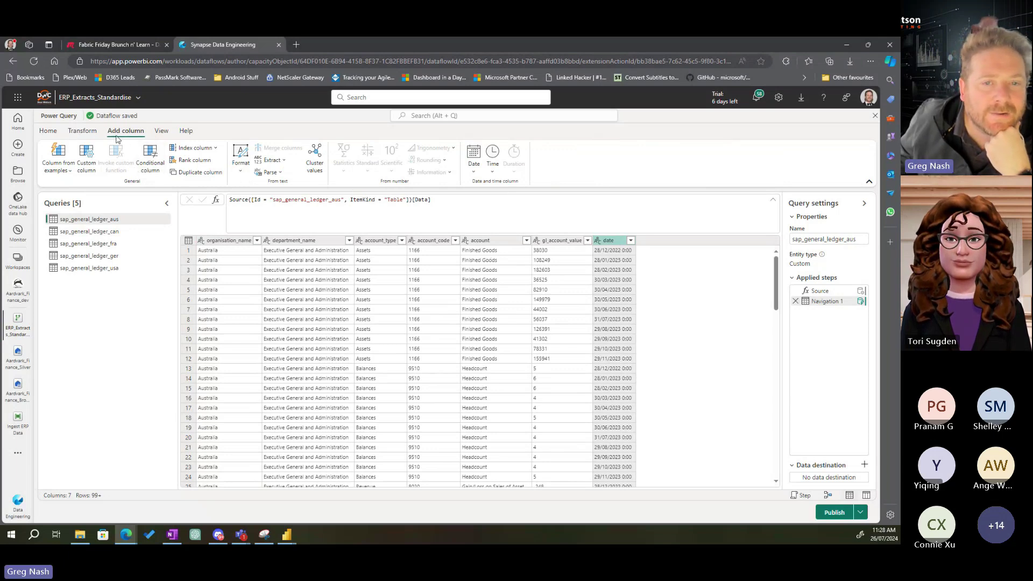
click(473, 157)
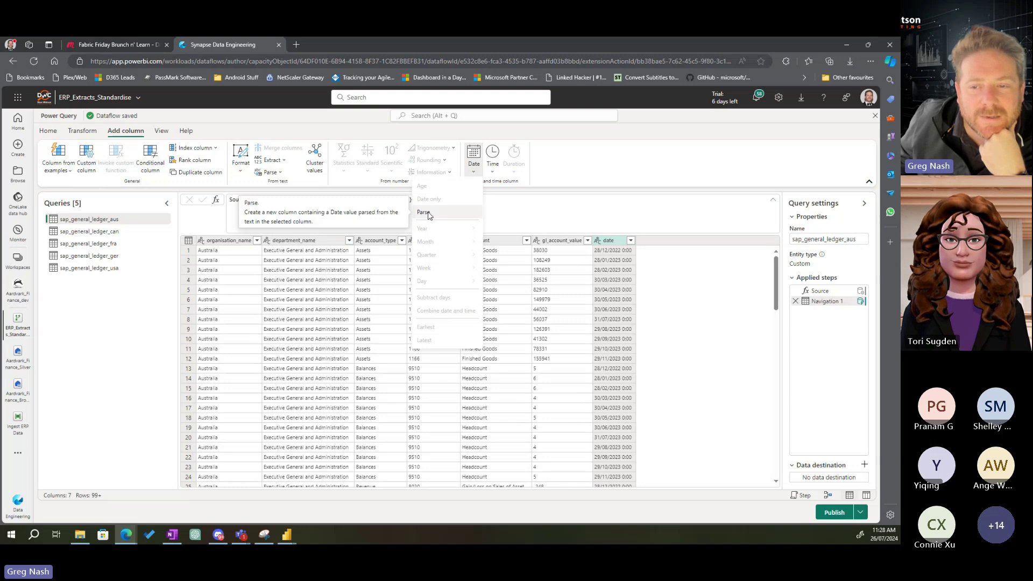
click(598, 240)
click(611, 242)
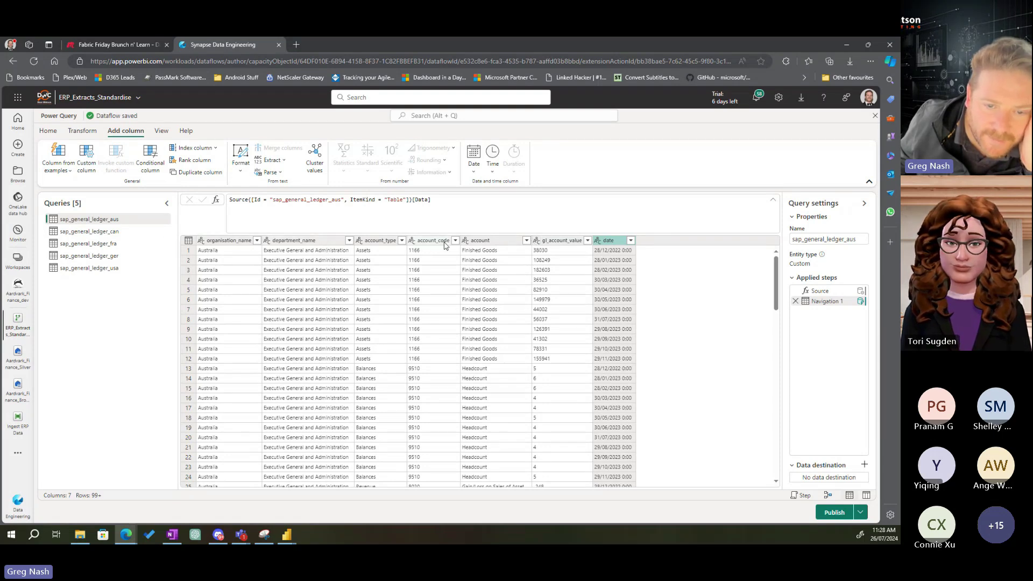
- In the Australian ledger query, set gl_account_value to the Currency type and date to the Date type
click(537, 241)
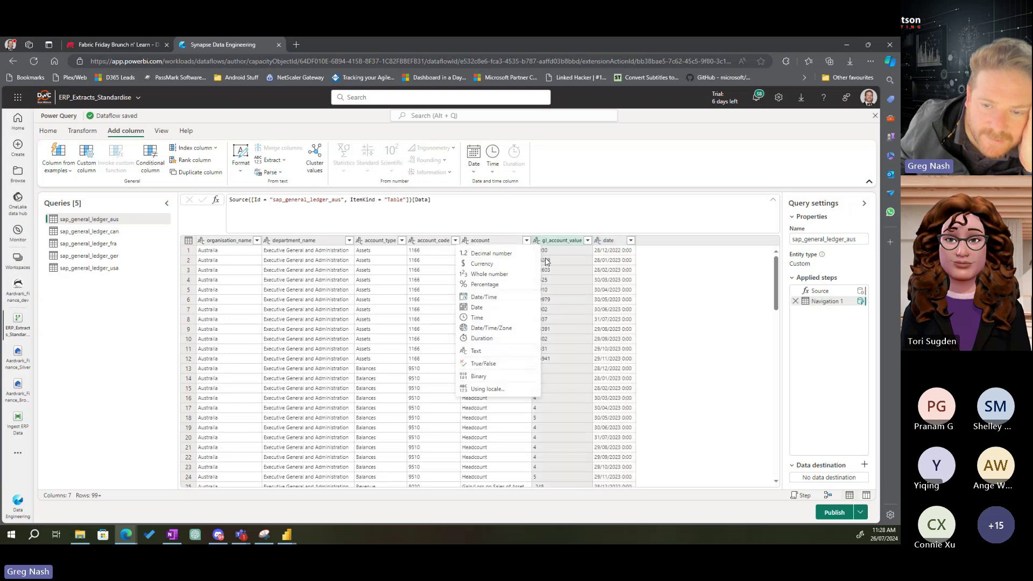
click(483, 265)
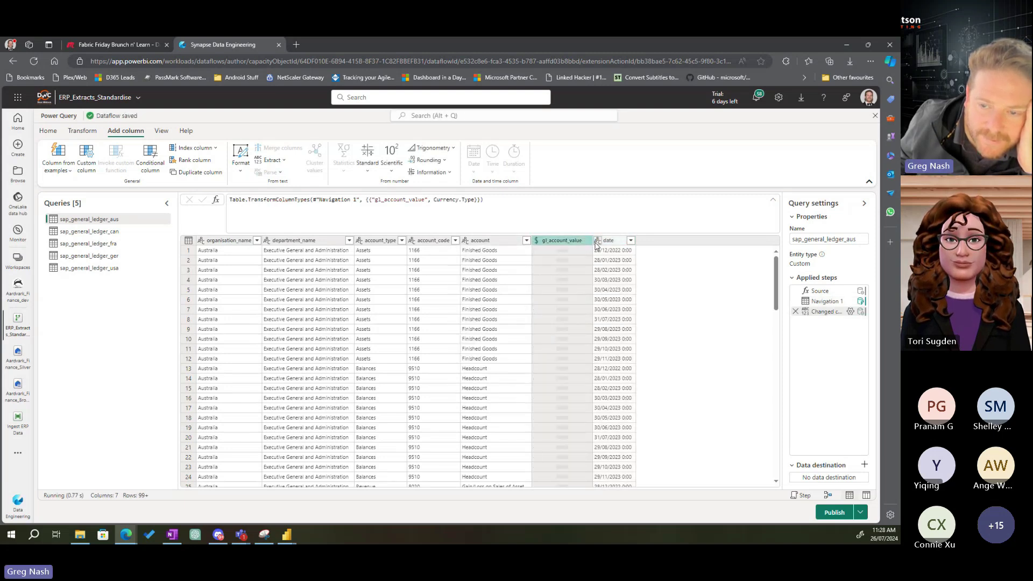
click(597, 240)
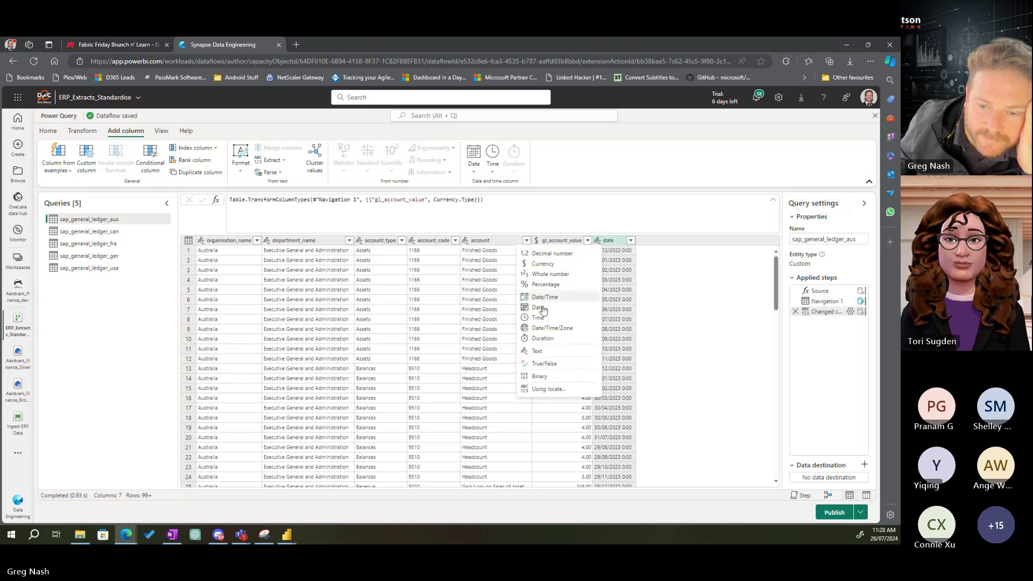
click(540, 308)
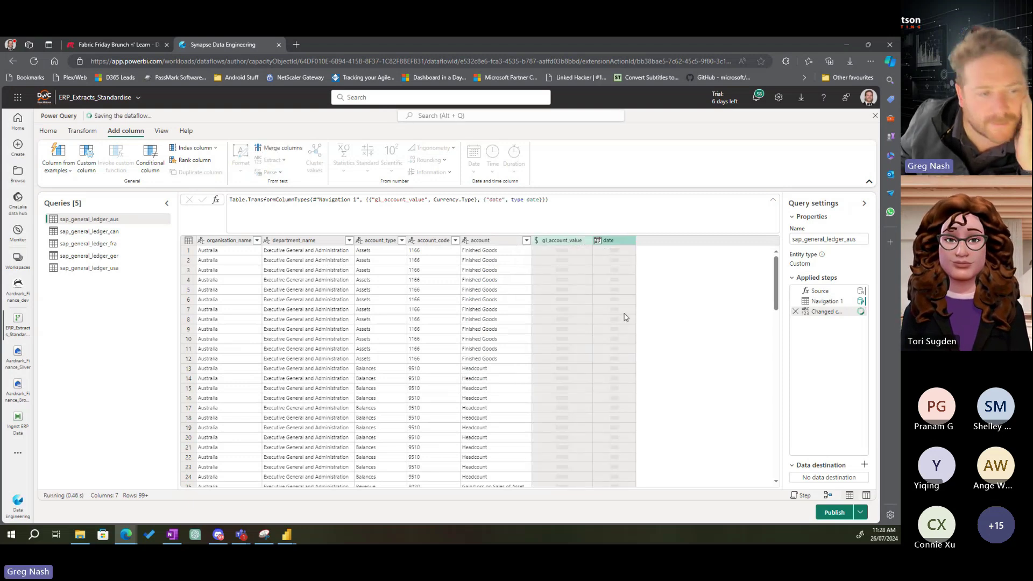
- In sap_general_ledger_can, set gl_amount_value to Currency and both fiscal_year and month_no to Whole number
click(102, 233)
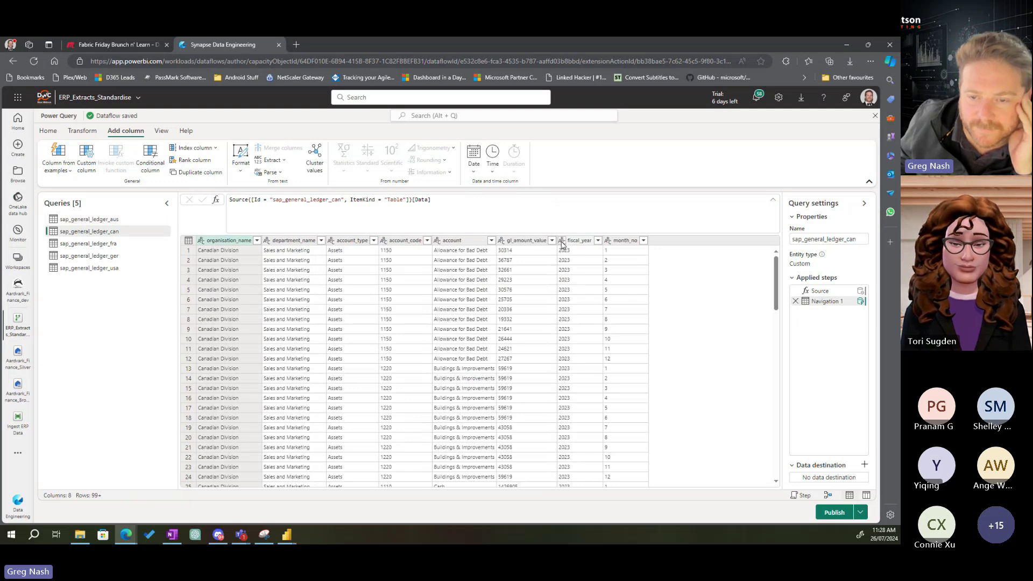
click(501, 240)
click(467, 268)
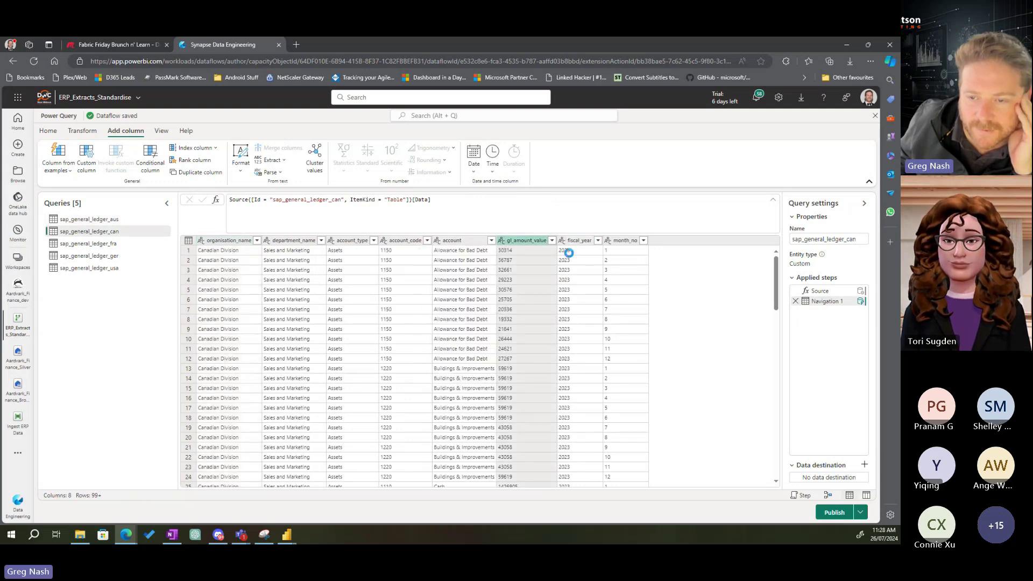
click(561, 241)
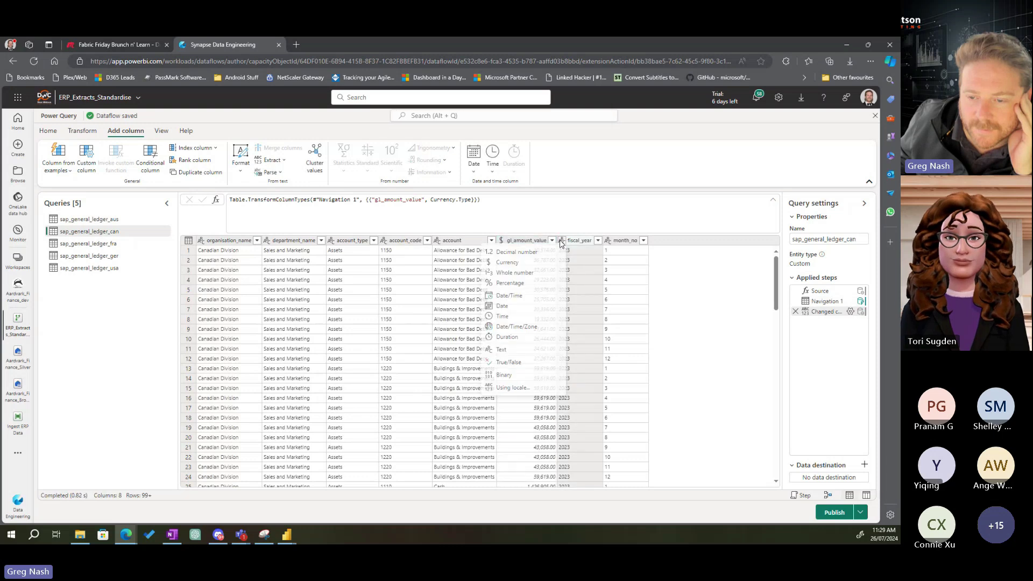
click(518, 272)
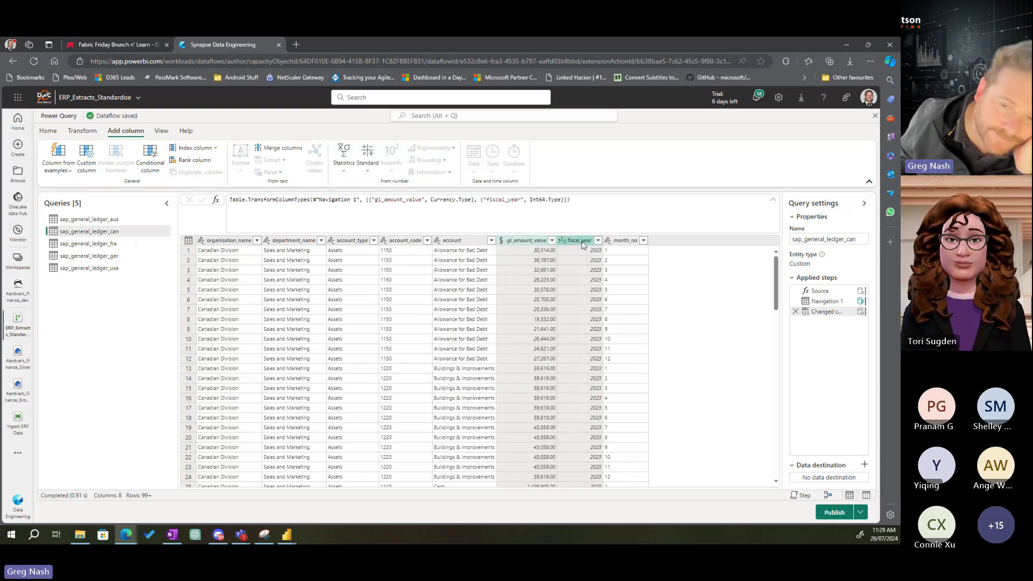
click(609, 241)
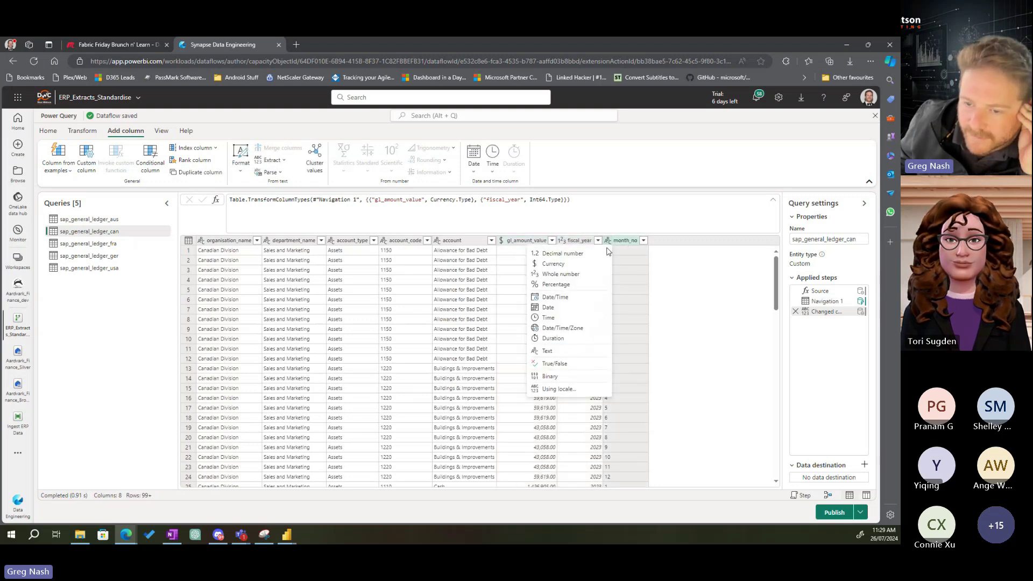
click(559, 273)
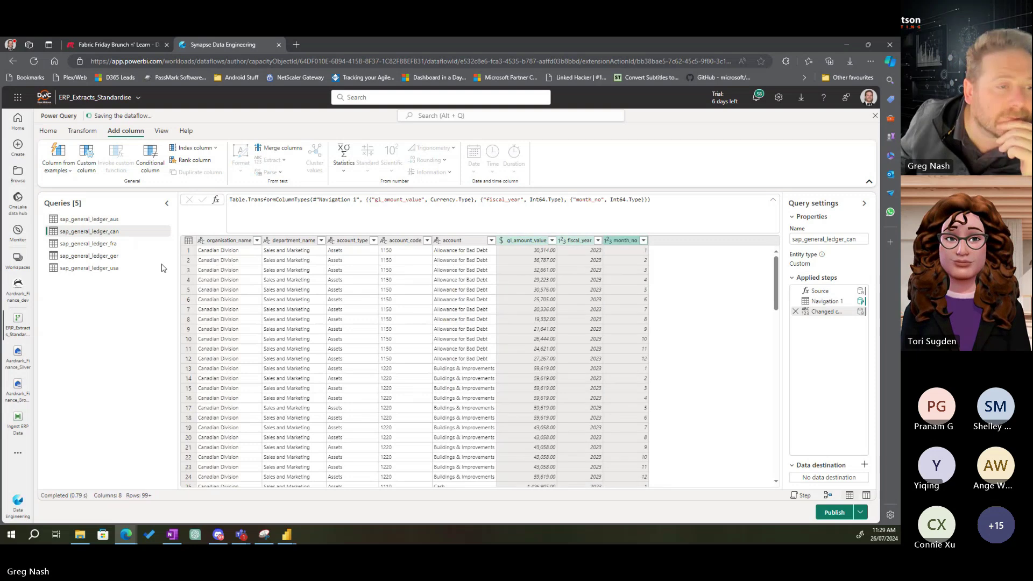
- In sap_general_ledger_fra, set gl_amount_value to Currency and both fiscal_year and month_no to Whole number
click(102, 245)
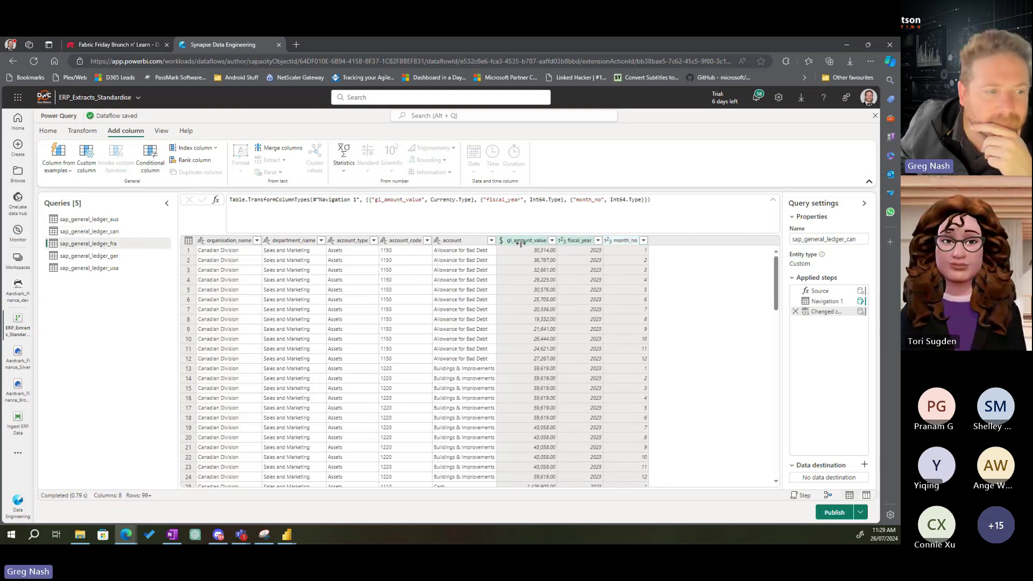
click(103, 246)
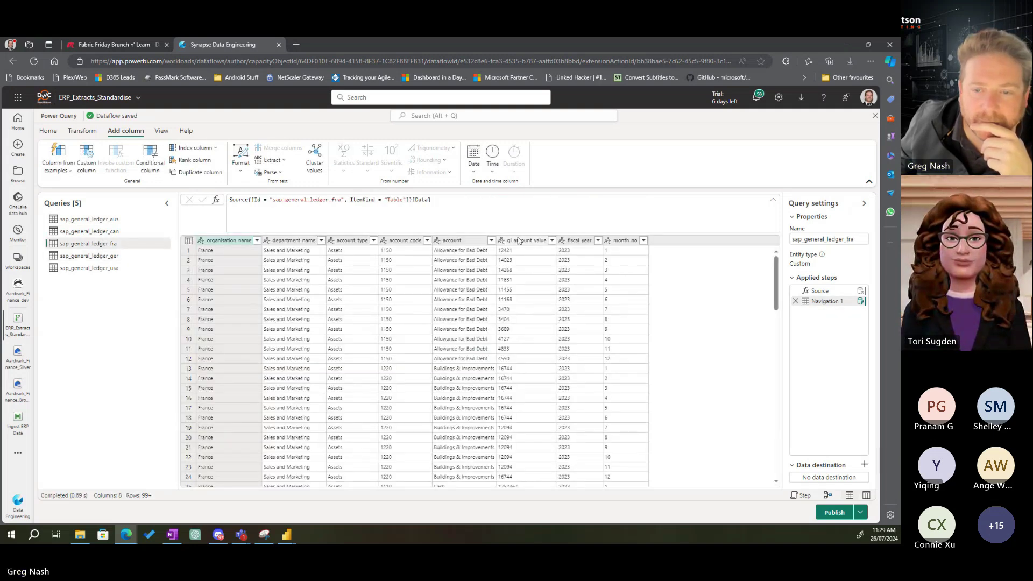
click(501, 242)
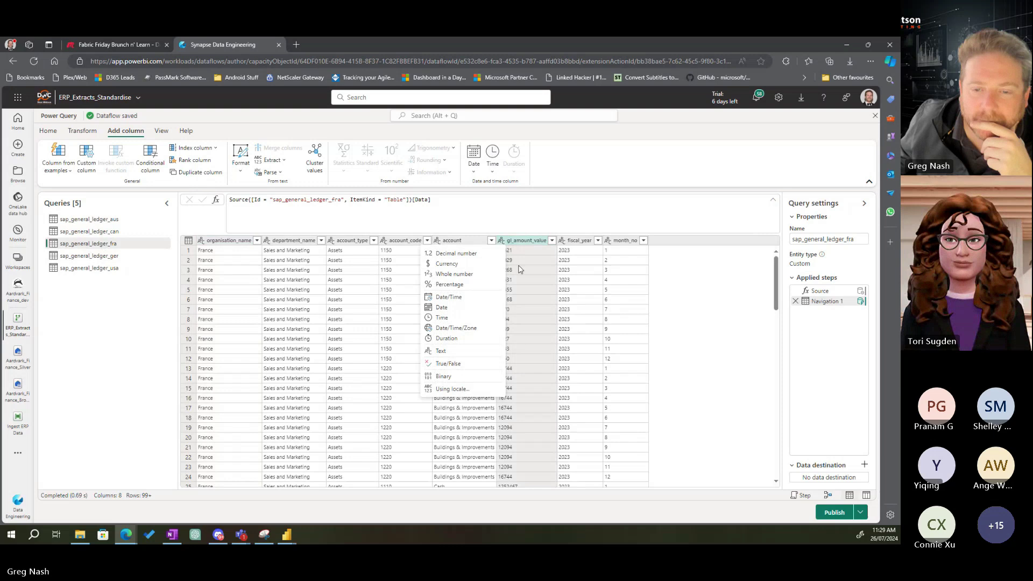
click(454, 272)
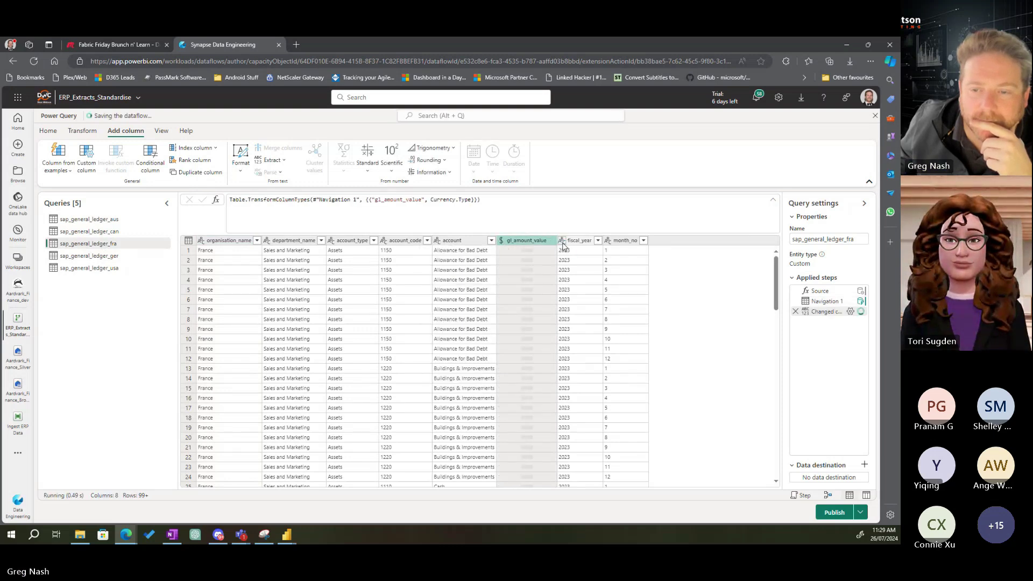
click(563, 240)
click(515, 274)
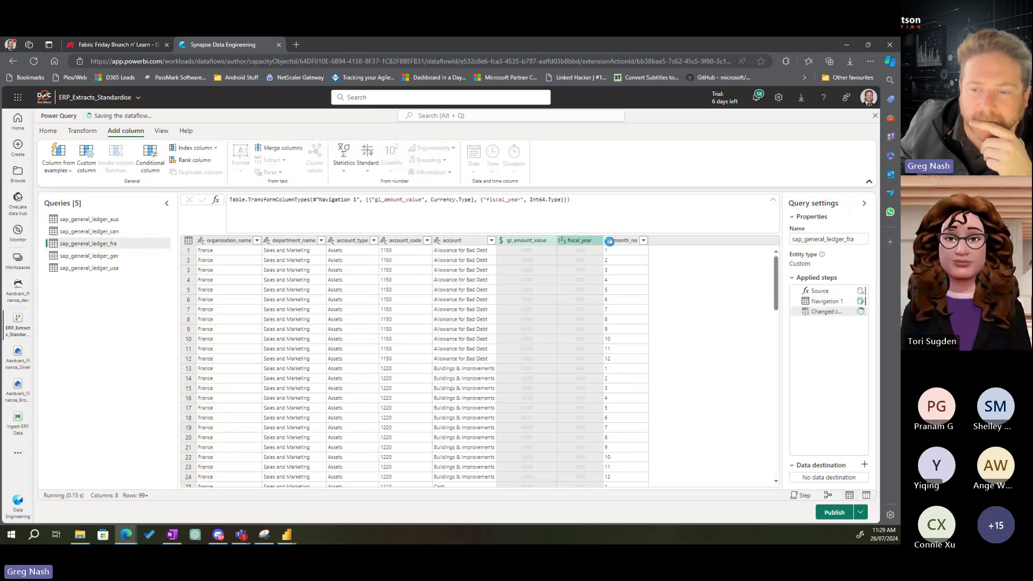
click(609, 242)
click(609, 242)
click(564, 274)
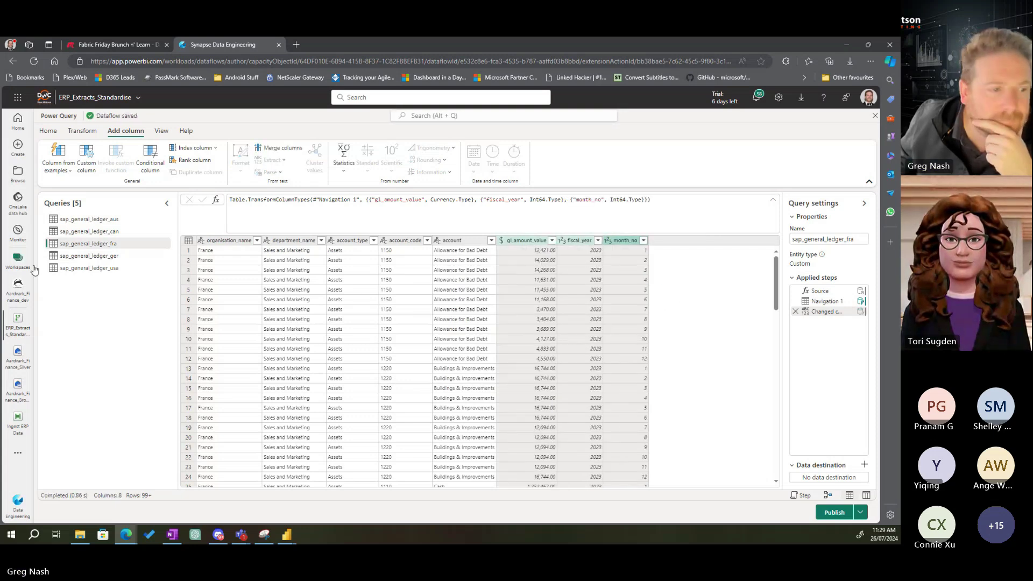
- Review the column types set in the Canadian and French ledger queries
click(103, 258)
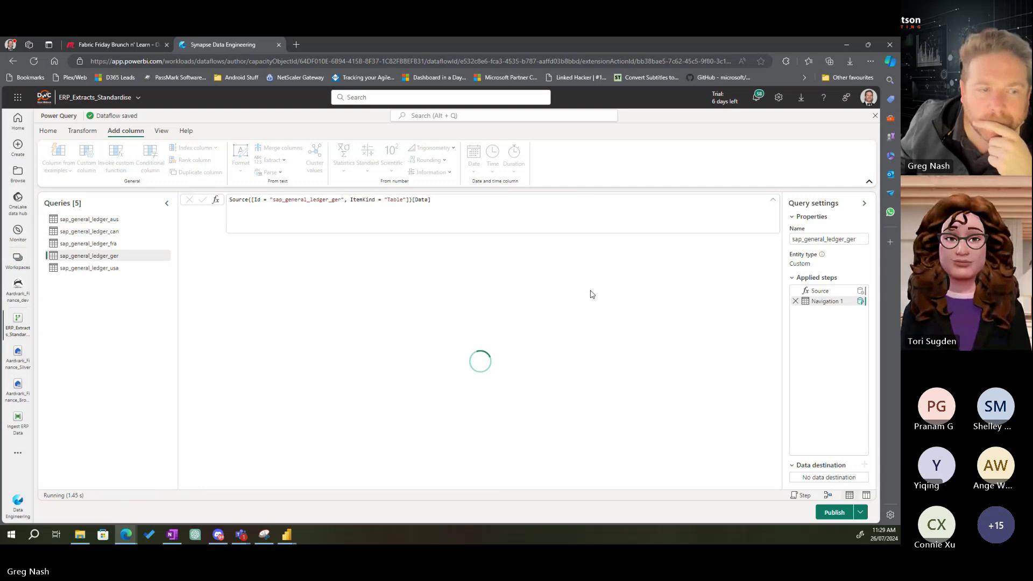
click(104, 232)
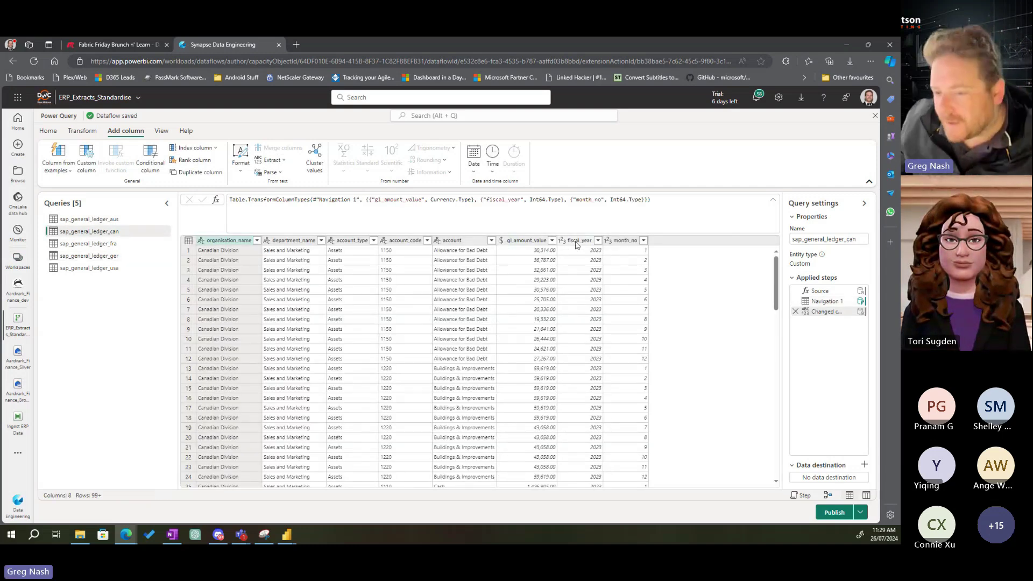
click(111, 245)
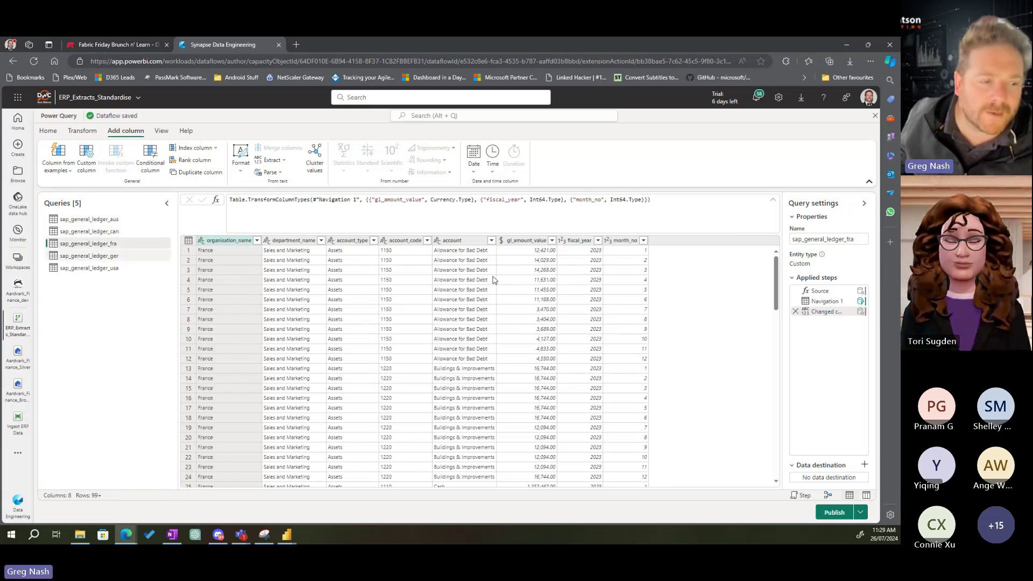
- In sap_general_ledger_ger, set gl_amount_value to Currency and both fiscal_year and month_no to Whole number
click(80, 257)
right_click(513, 243)
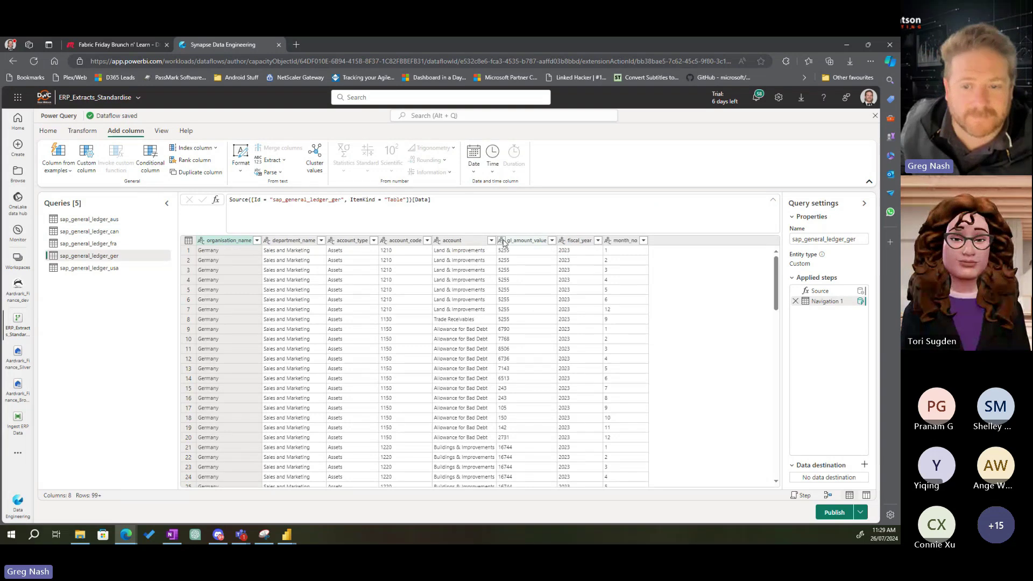
key(Escape)
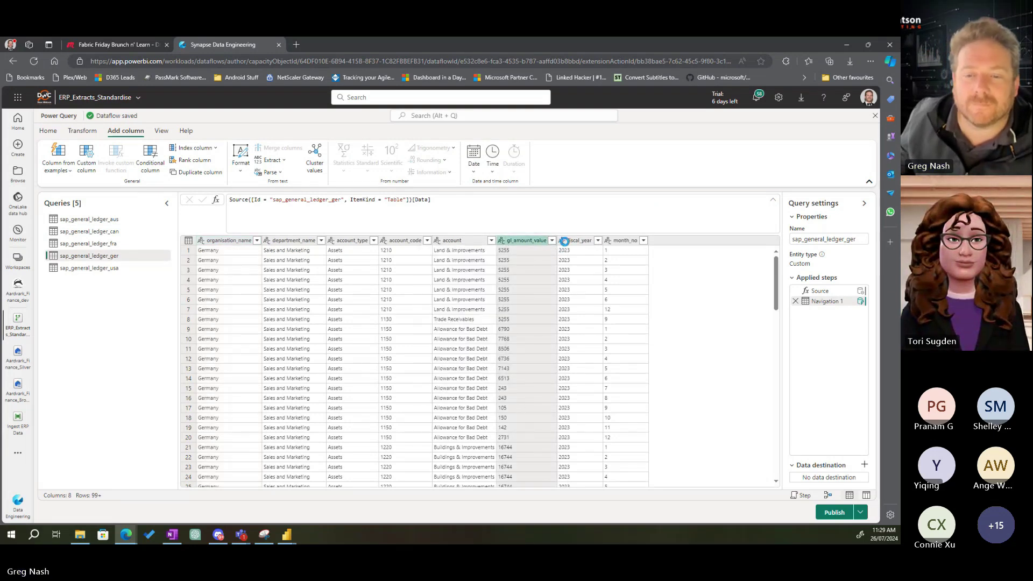
click(563, 240)
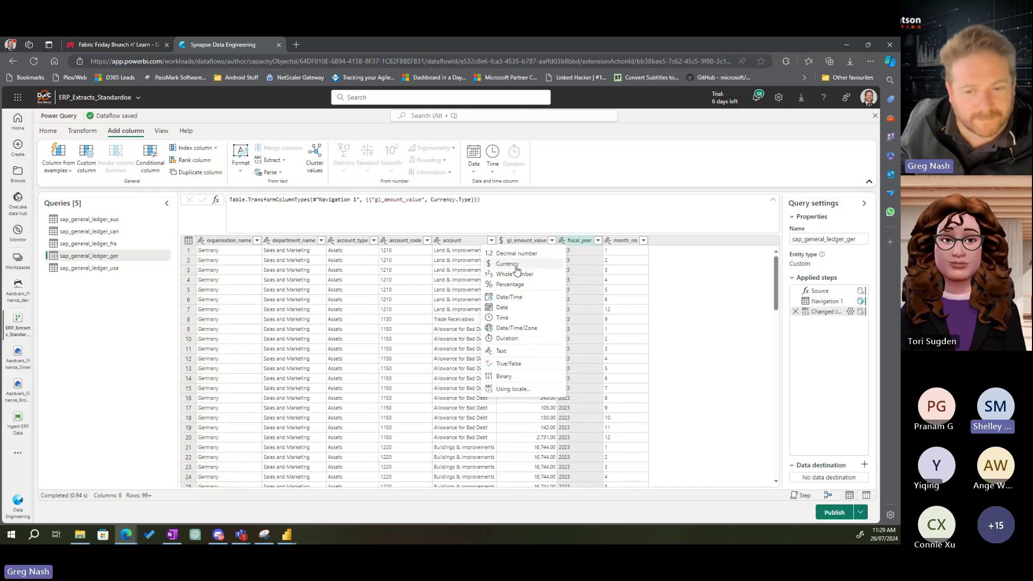
click(516, 274)
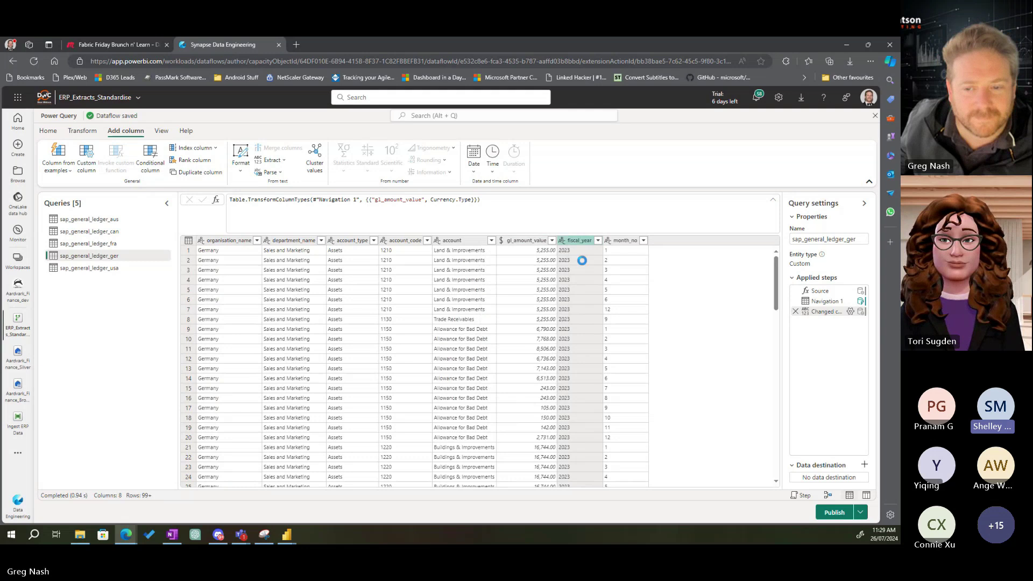
click(622, 241)
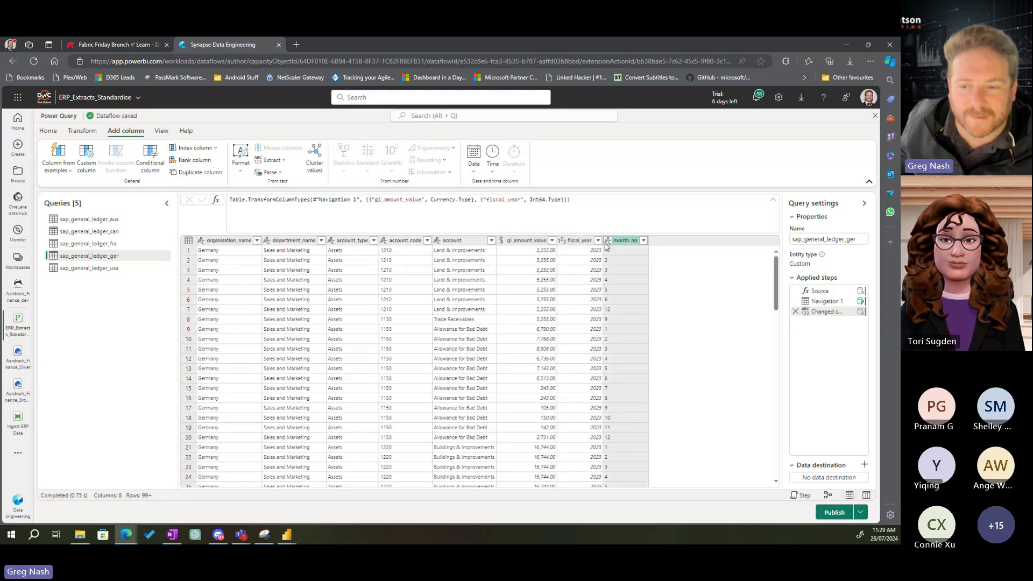
click(607, 242)
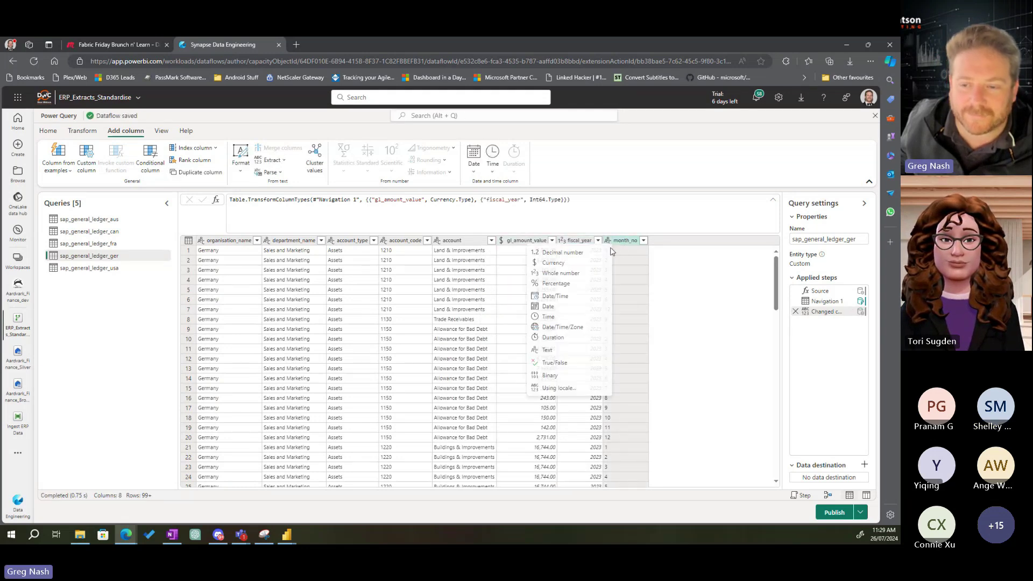
click(560, 275)
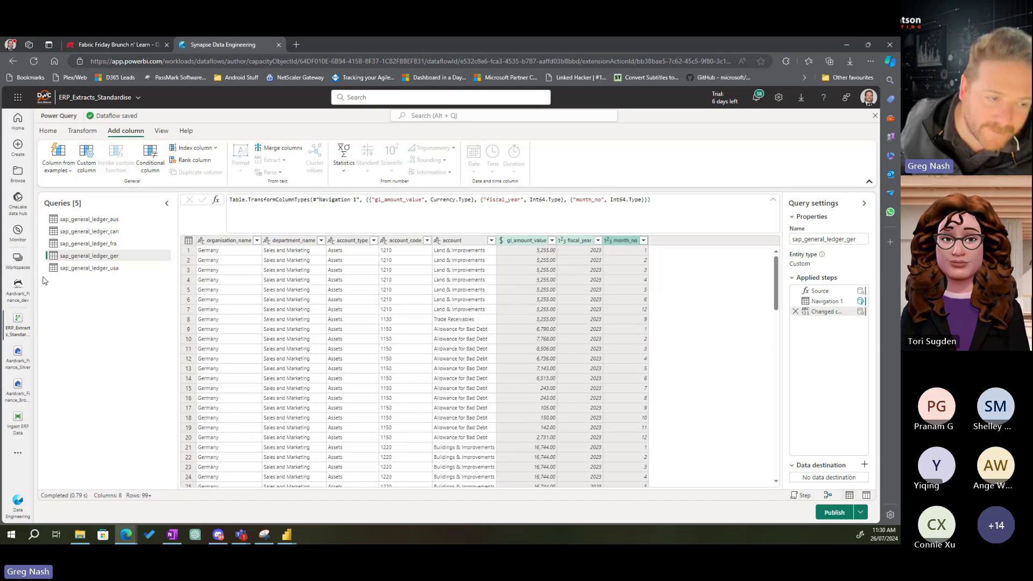
- In sap_general_ledger_usa, set gl_amount_value to Currency and both fiscal_year and month_no to Whole number
click(153, 269)
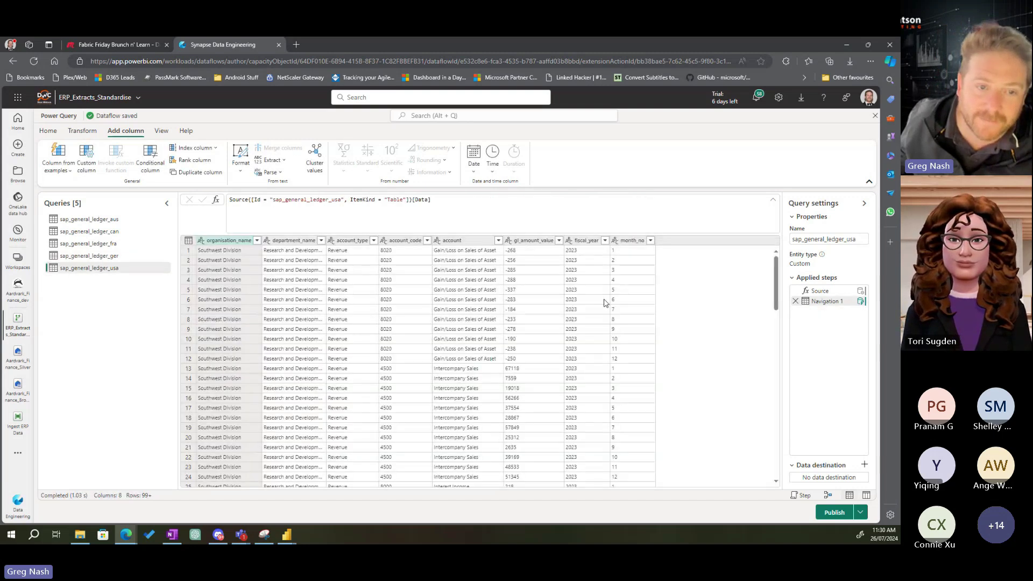
click(521, 240)
click(509, 240)
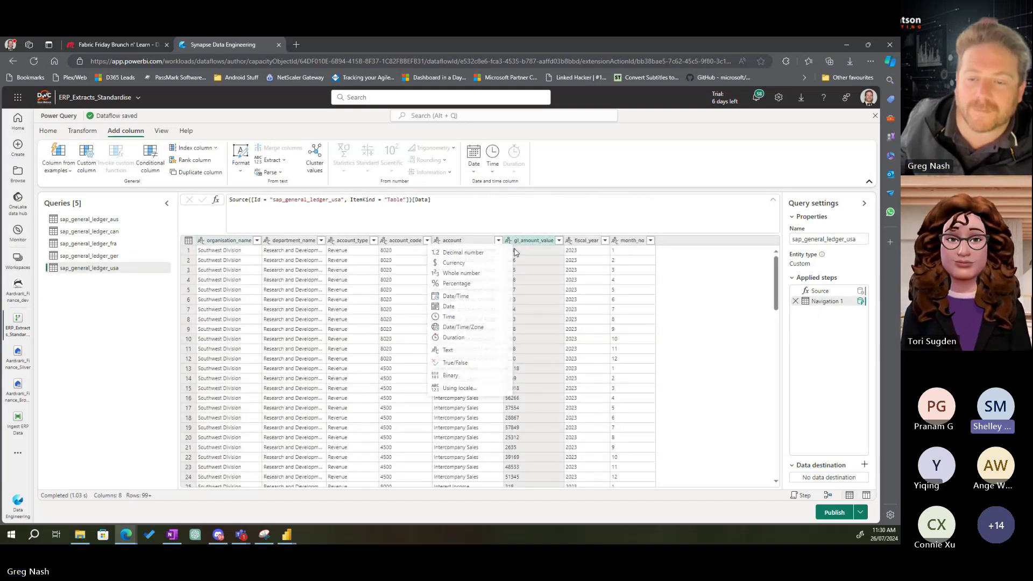
click(466, 265)
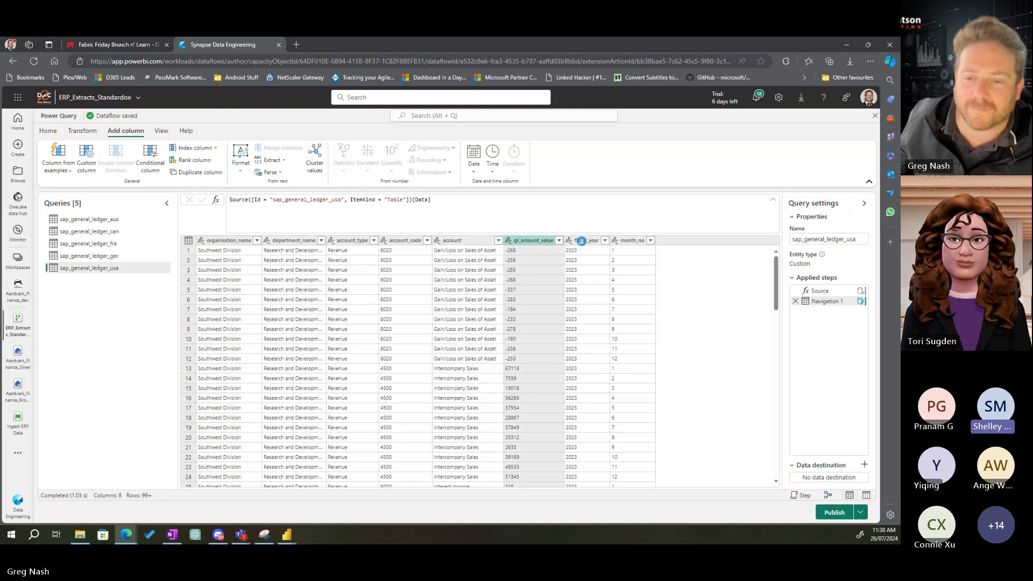
click(586, 242)
click(508, 241)
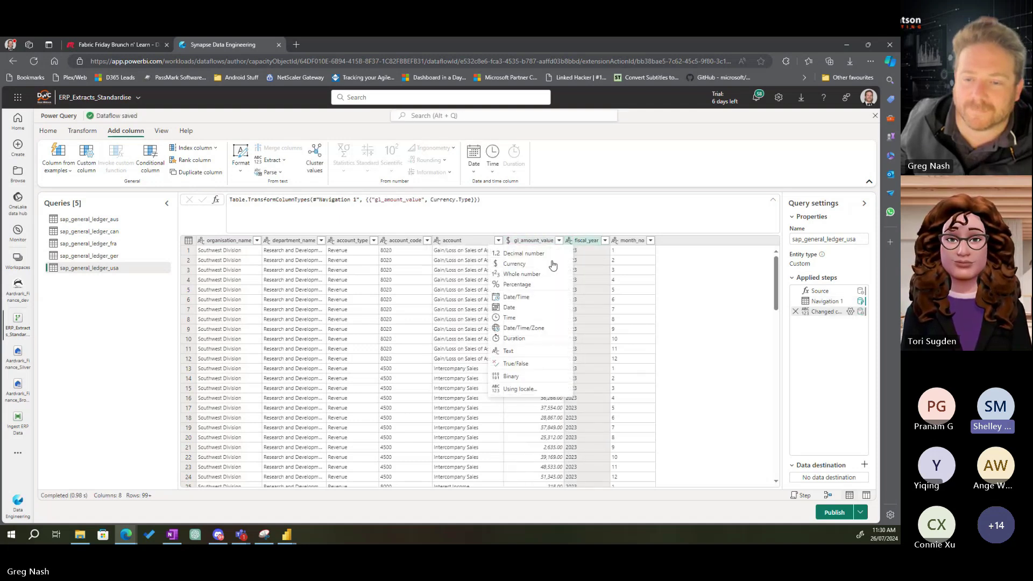
click(519, 275)
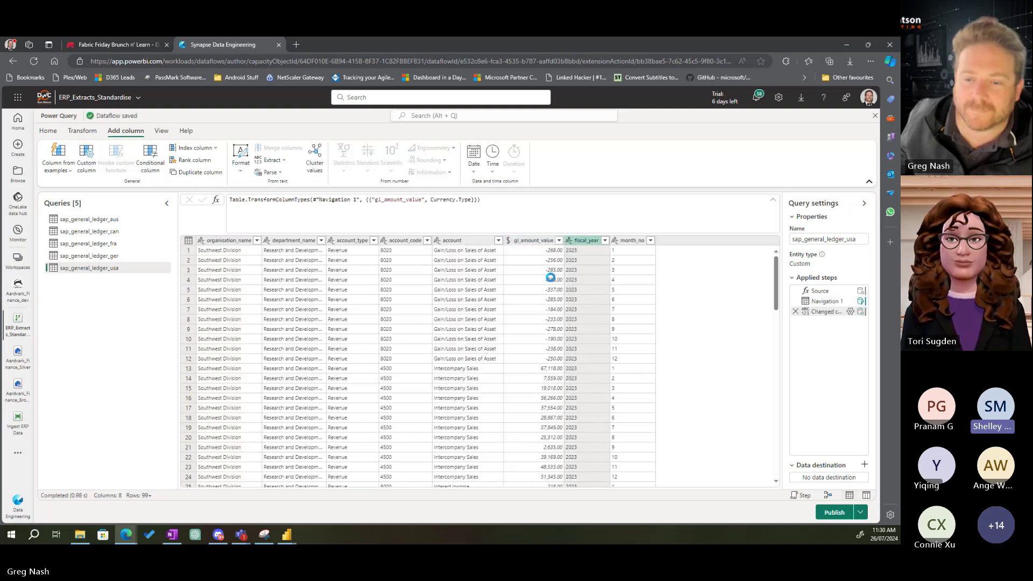
click(615, 241)
click(563, 275)
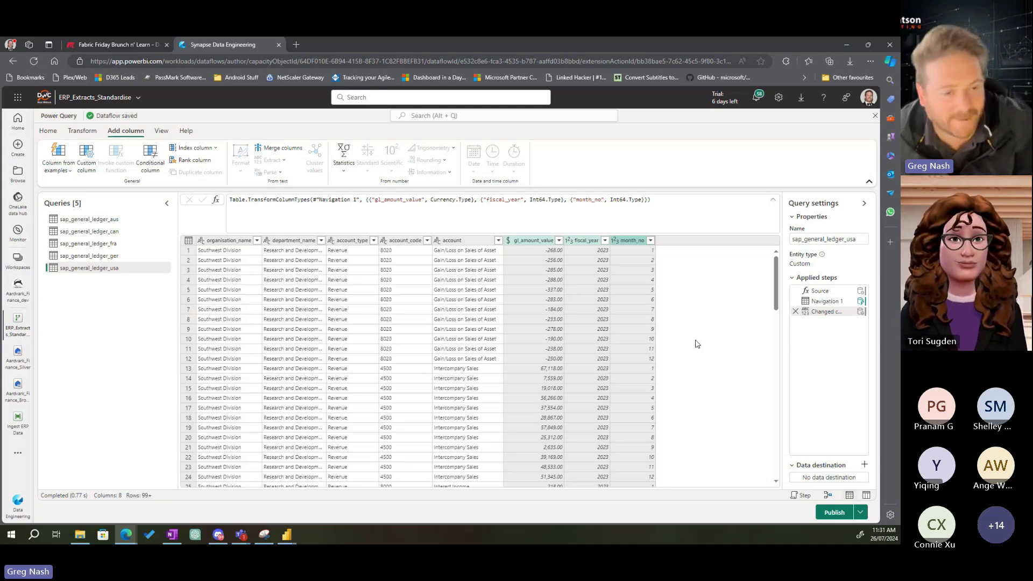
- Compare the date columns and column types of the Australian and French ledger queries
click(88, 219)
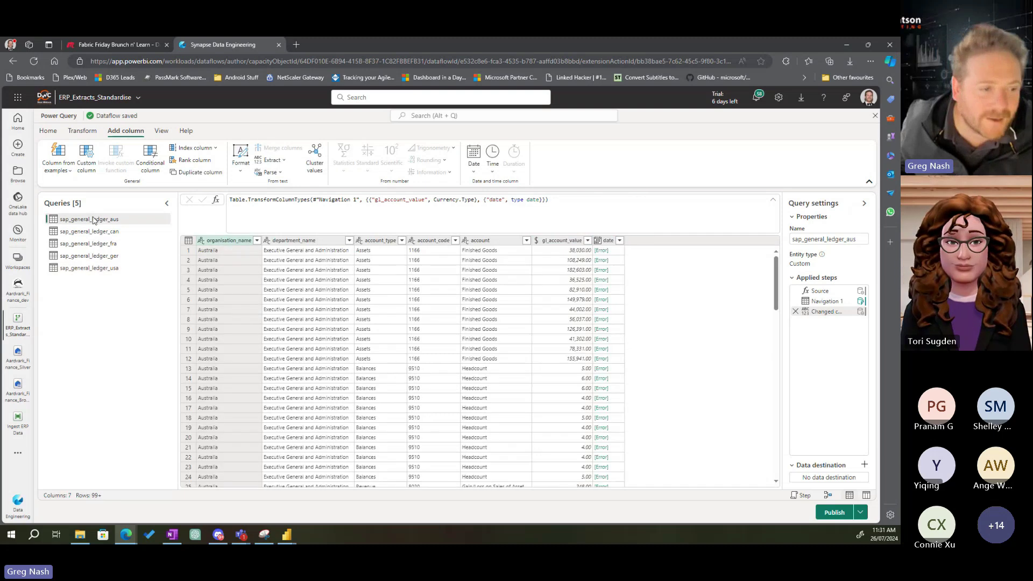
click(92, 245)
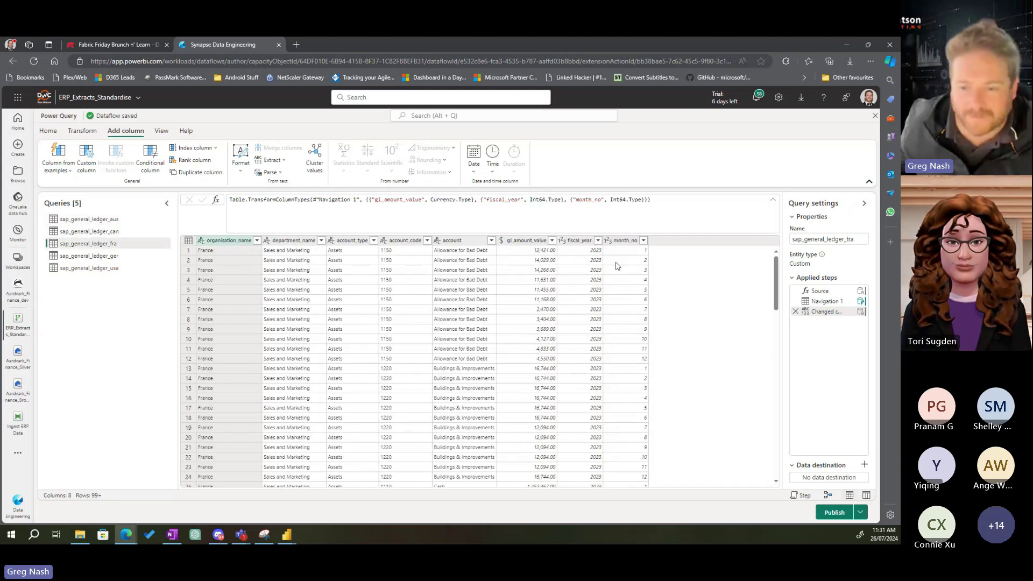